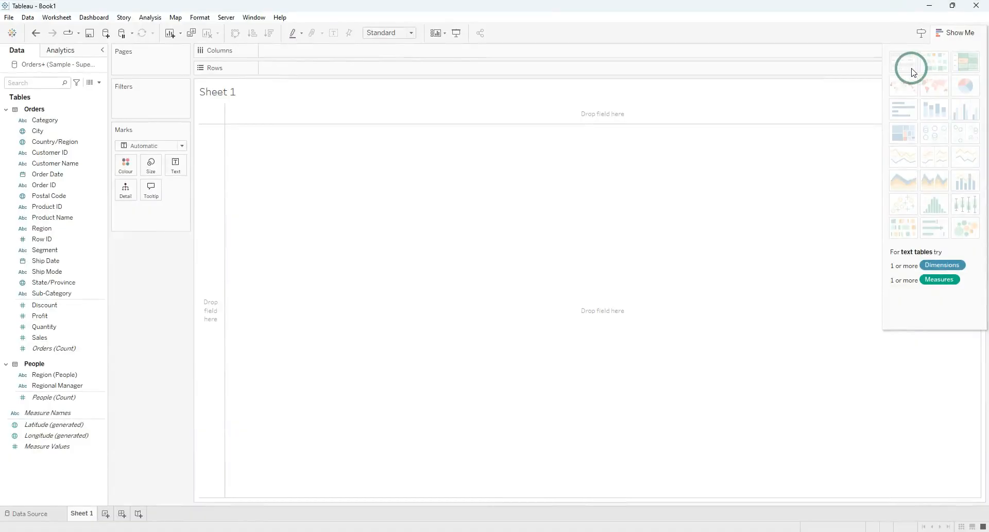
Build a bar chart with State/Province on Columns and Profit on Rows.
left_click(60, 121)
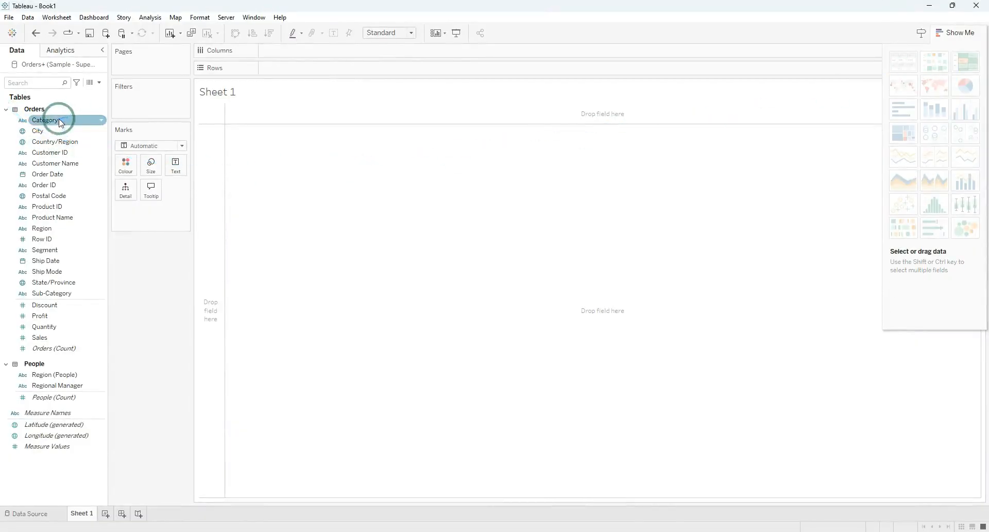
left_click_drag(52, 283, 320, 50)
left_click(41, 316)
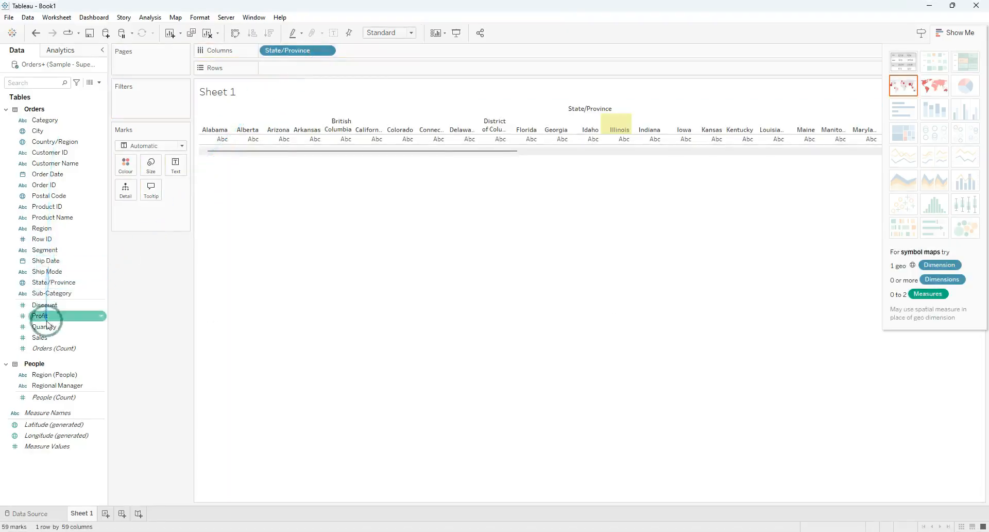
left_click_drag(47, 324, 288, 67)
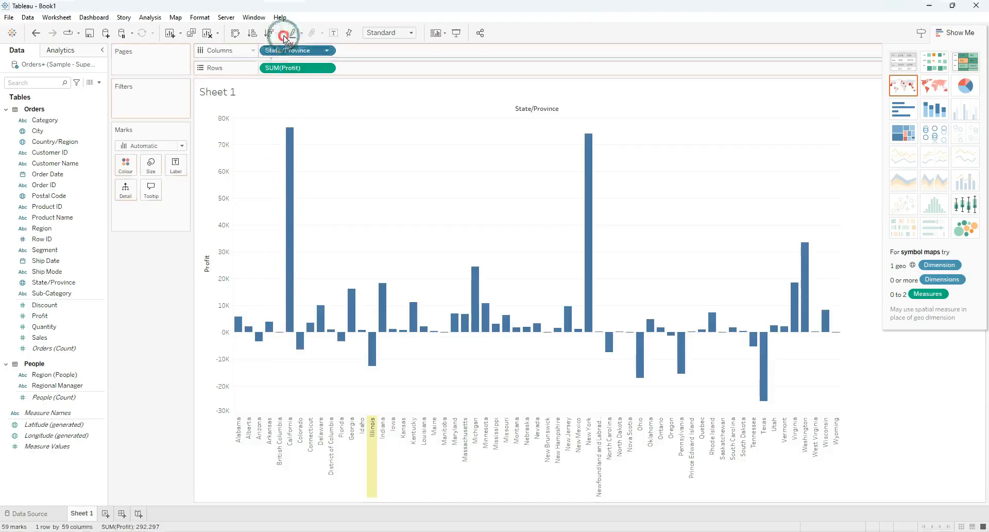
Replace State/Province with Sub-Category on Columns and briefly highlight the Phones bar.
left_click_drag(285, 39, 99, 216)
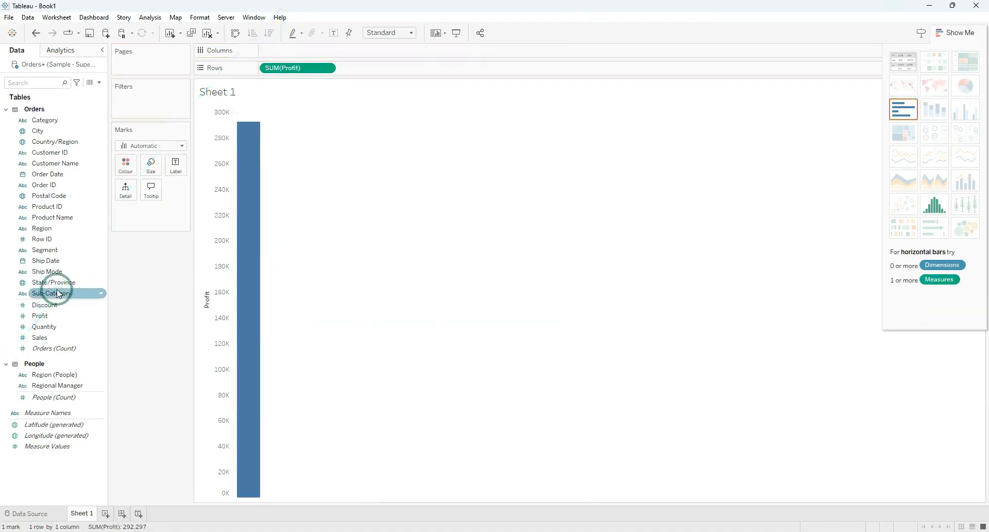
left_click_drag(57, 293, 277, 50)
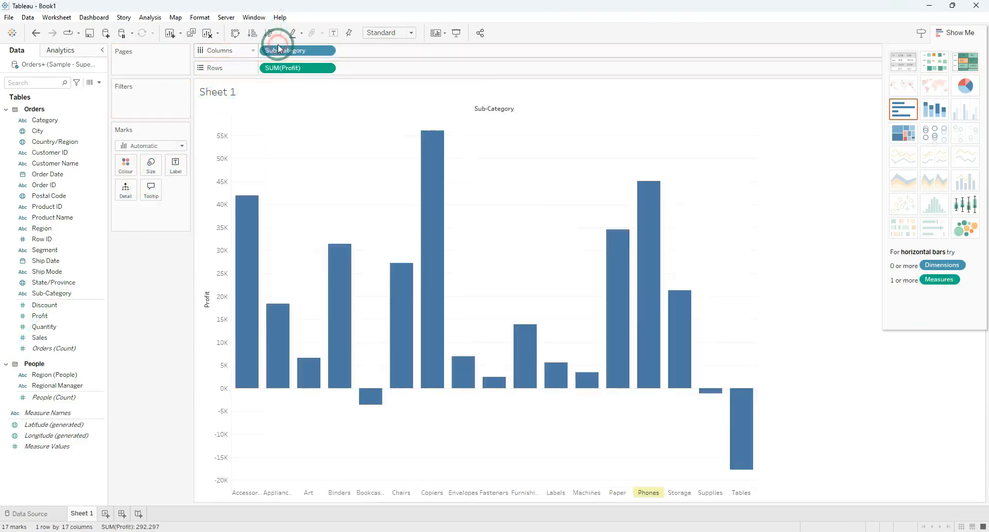
left_click(649, 491)
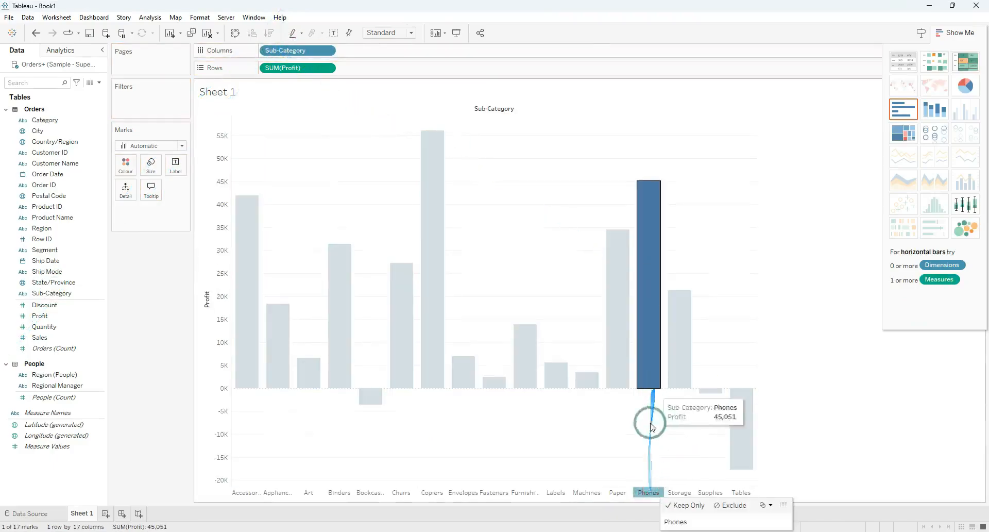
left_click(644, 488)
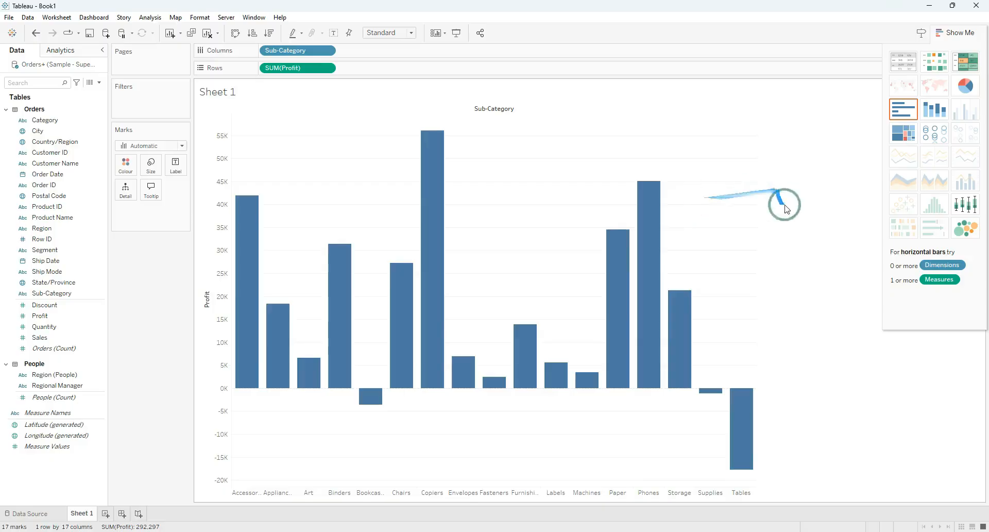
Convert the bar chart to a text table and place Category before Sub-Category on Rows.
left_click(904, 66)
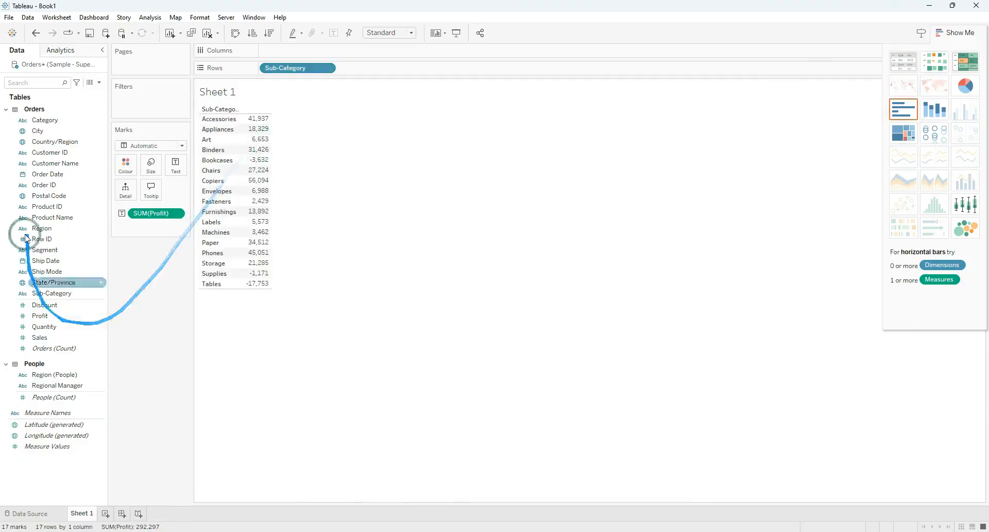
left_click_drag(41, 120, 262, 73)
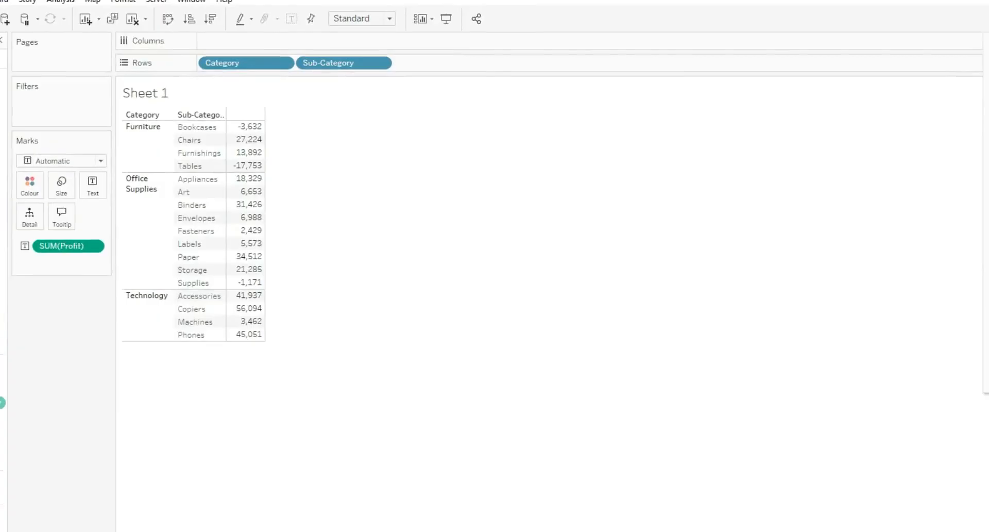
Add Sales, Discount and Quantity to the text table as measure values alongside Profit.
left_click_drag(2, 403, 430, 73)
key("ctrl+z")
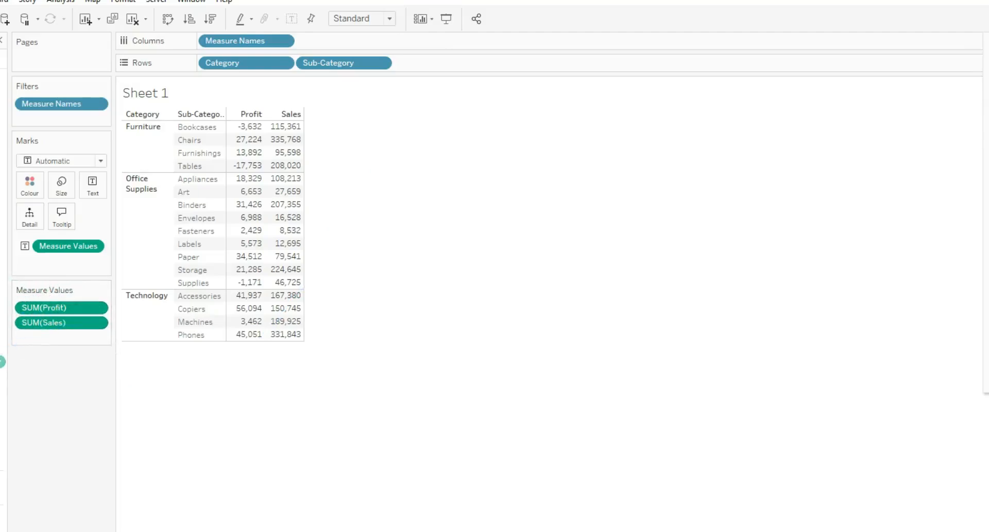
left_click_drag(2, 362, 41, 337)
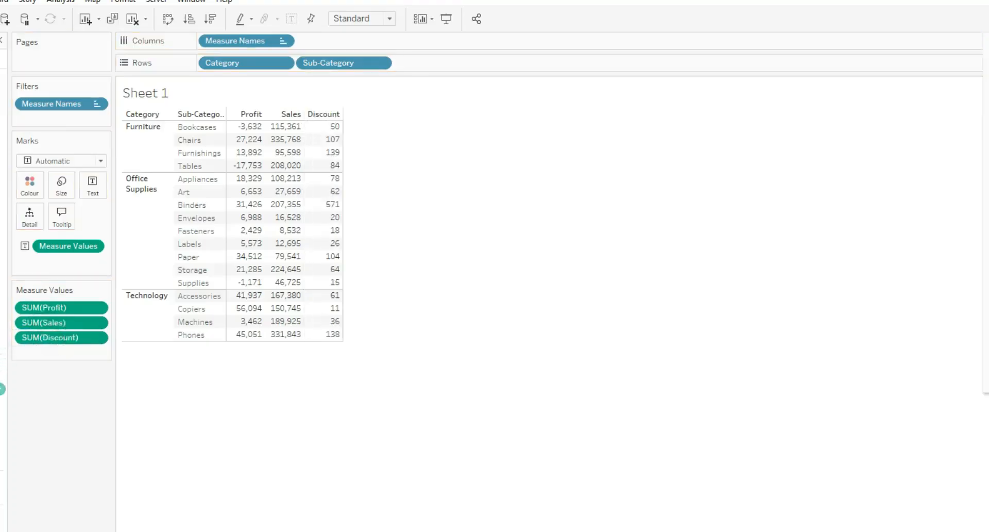
left_click_drag(2, 388, 46, 351)
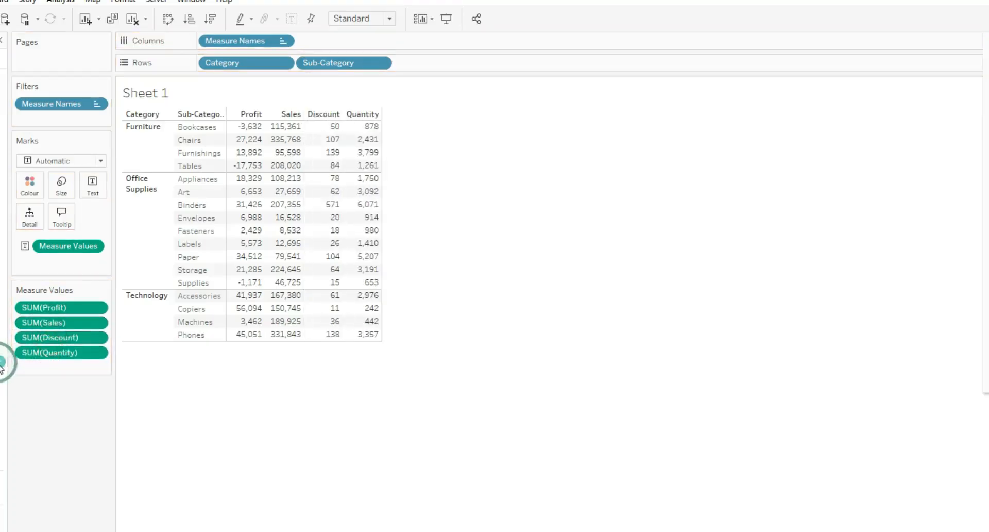
Change the aggregation of the Sales measure value to Average.
left_click(96, 323)
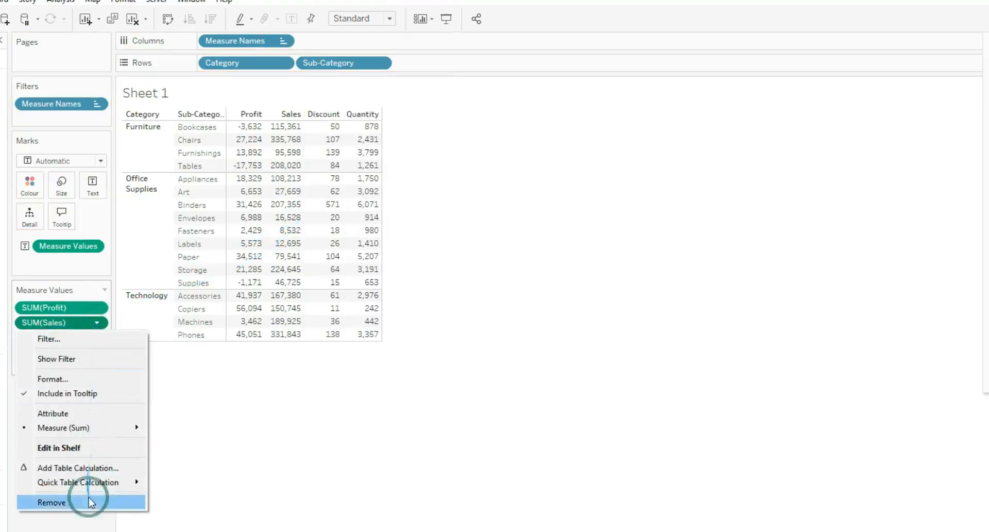
mouse_move(84, 426)
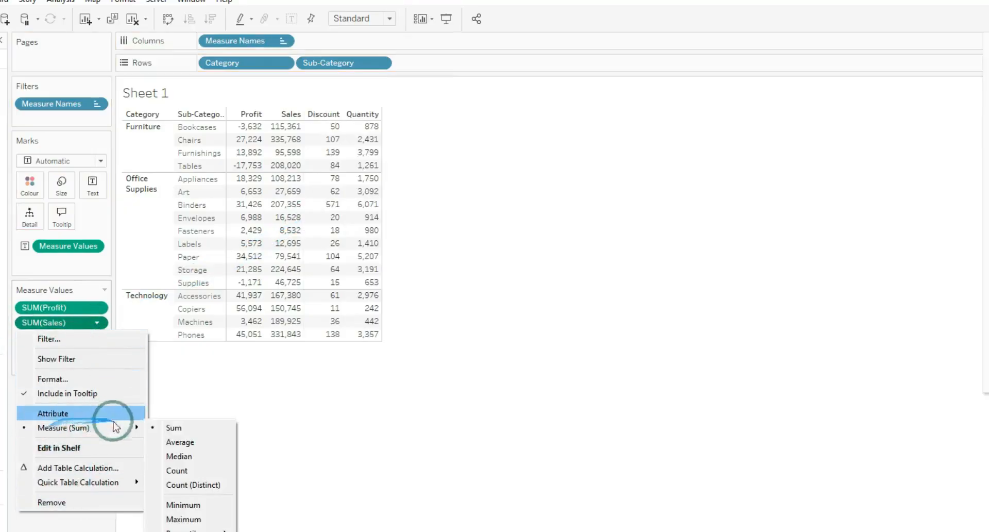
left_click(181, 443)
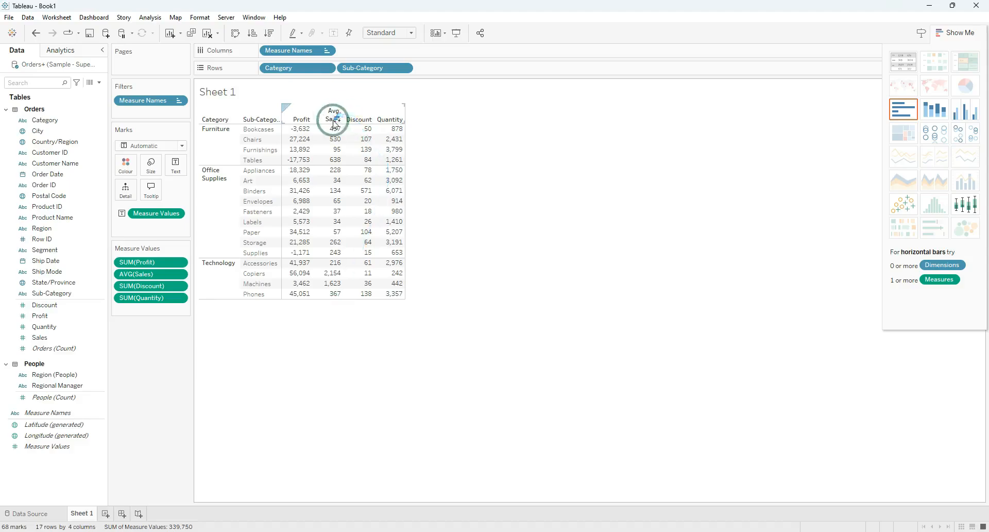
Sort the sub-categories within each category by average sales in descending order.
left_click_drag(332, 115, 290, 107)
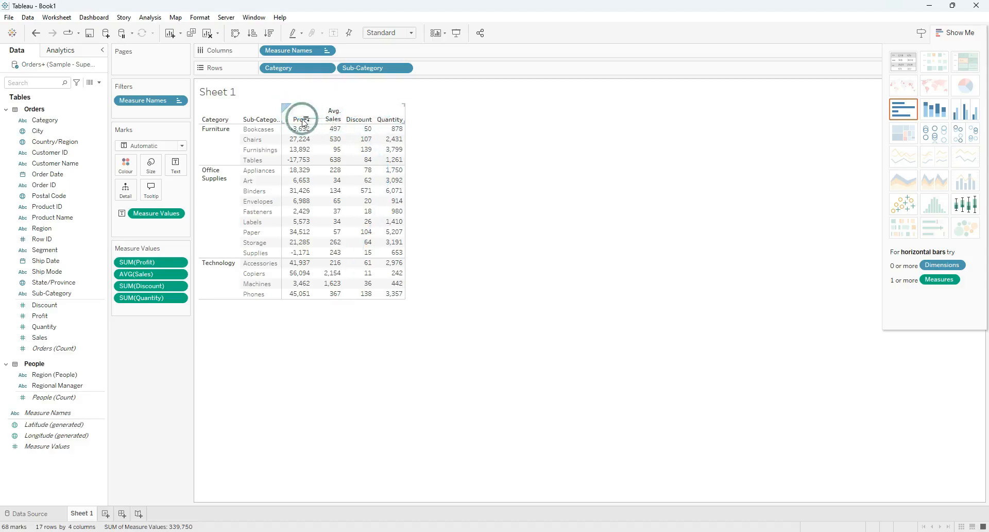
left_click(338, 119)
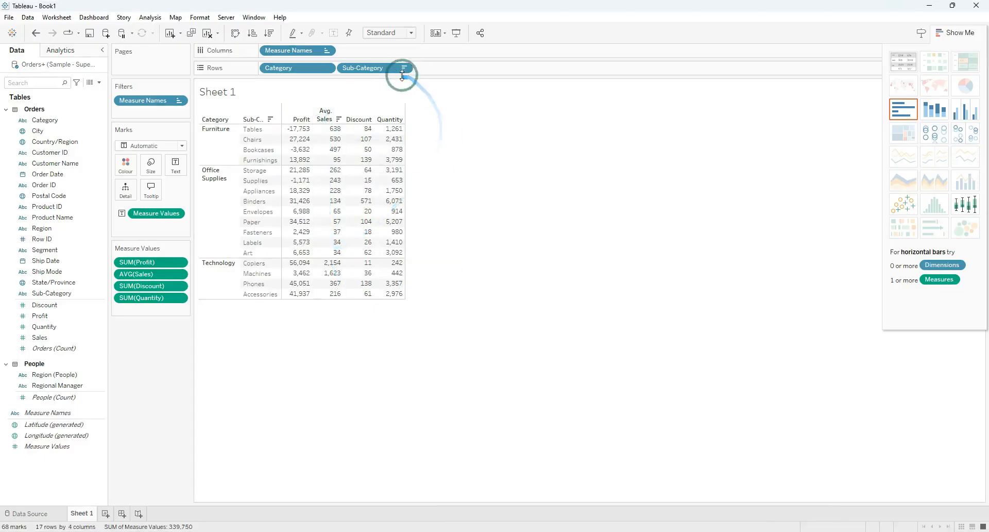
left_click(360, 92)
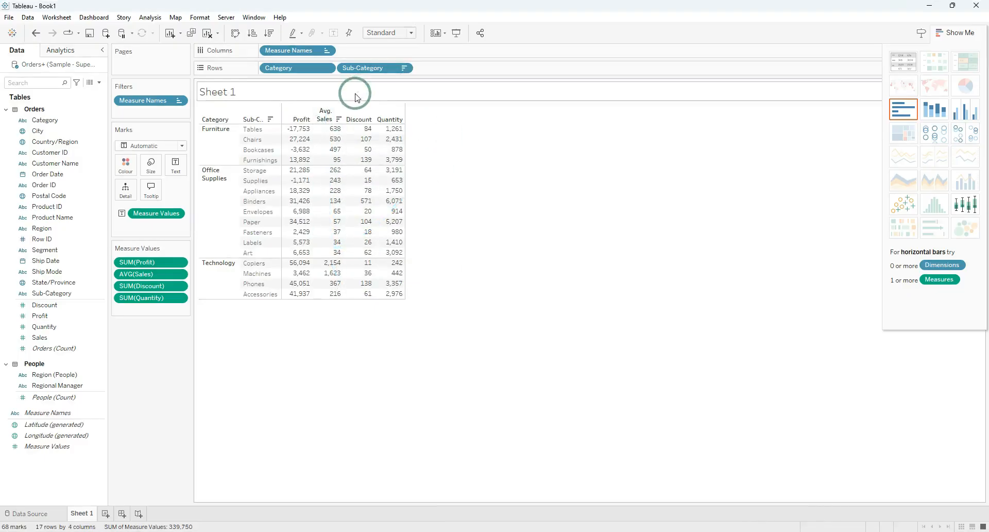
left_click(329, 117)
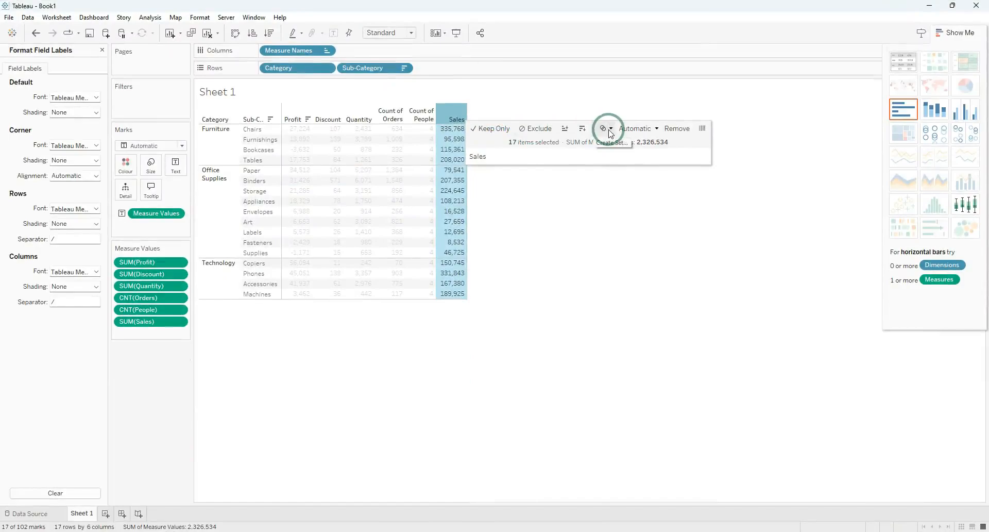
Review the total aggregation options of the Sales column and set its header alias to "test".
left_click(648, 133)
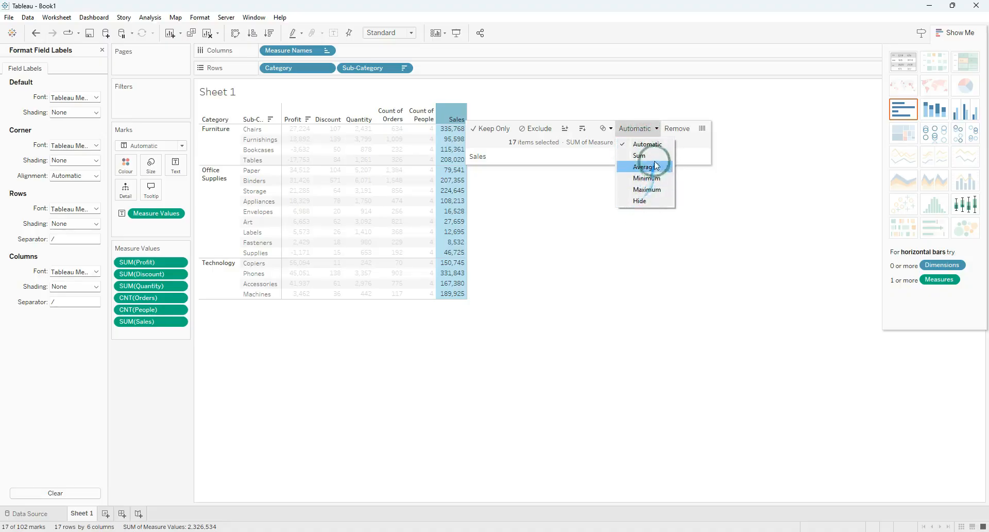
left_click(655, 179)
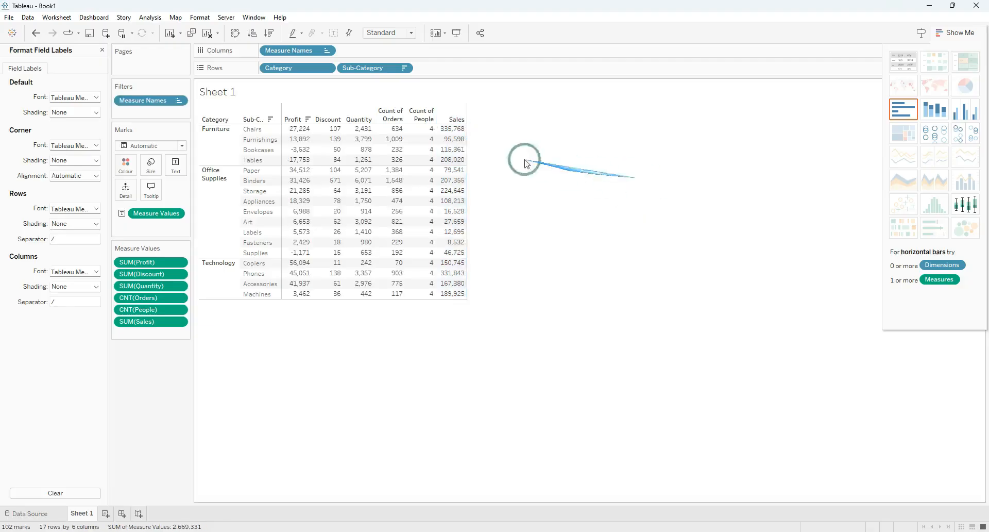
mouse_move(458, 132)
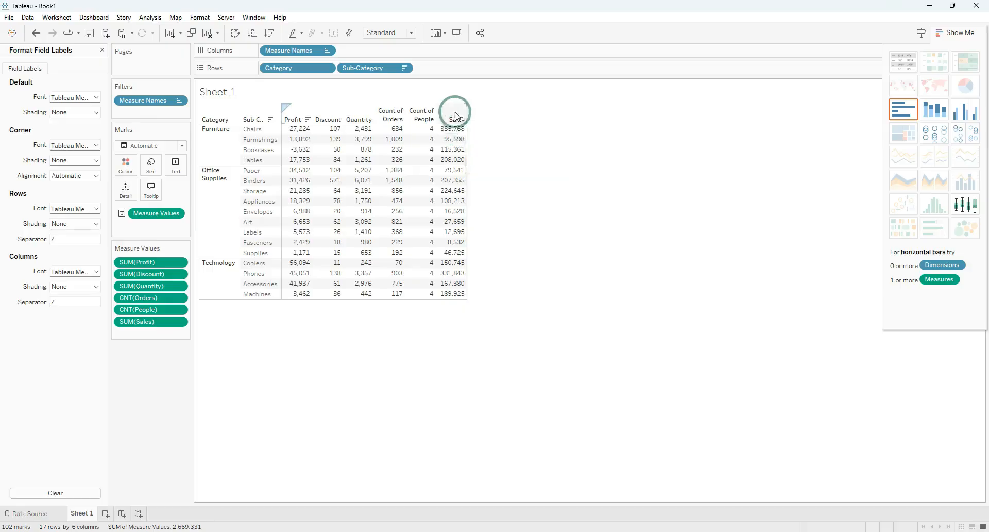
right_click(455, 116)
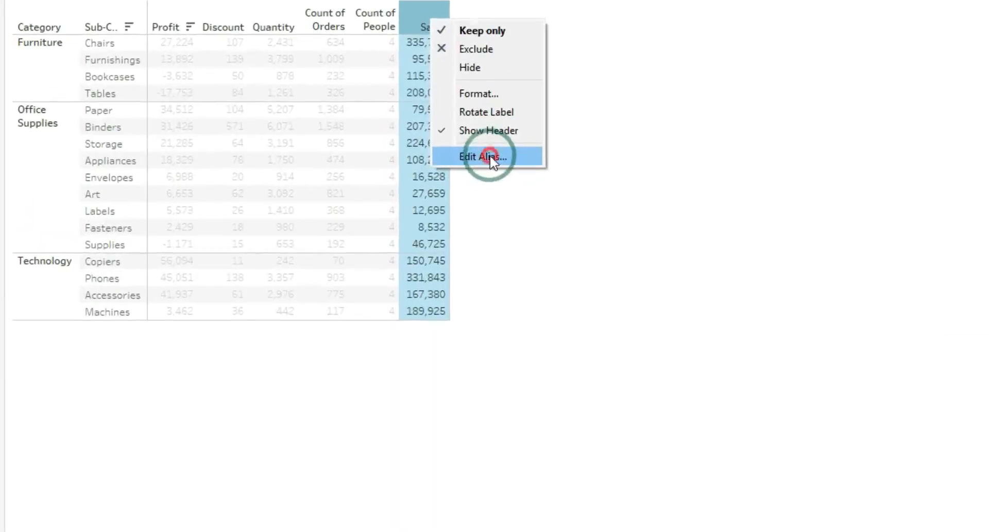
left_click(482, 157)
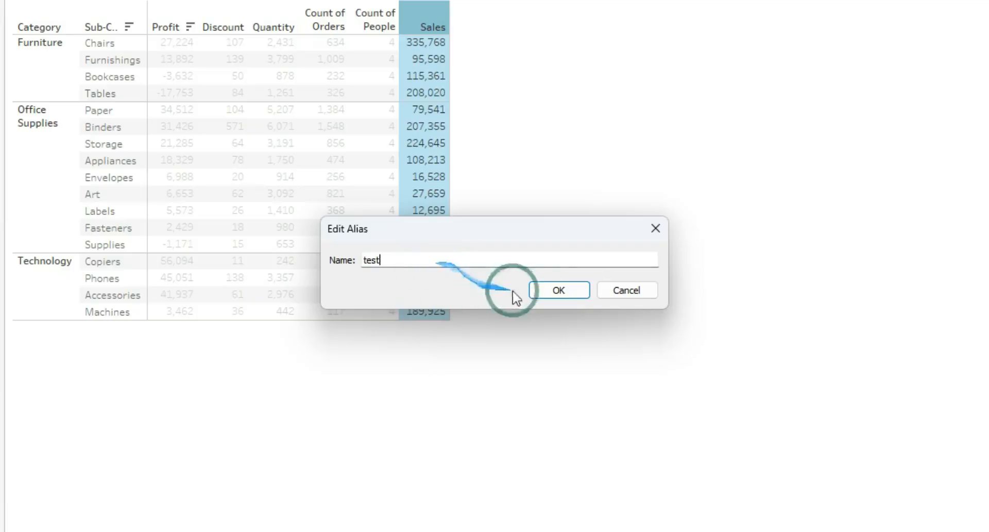
left_click(557, 289)
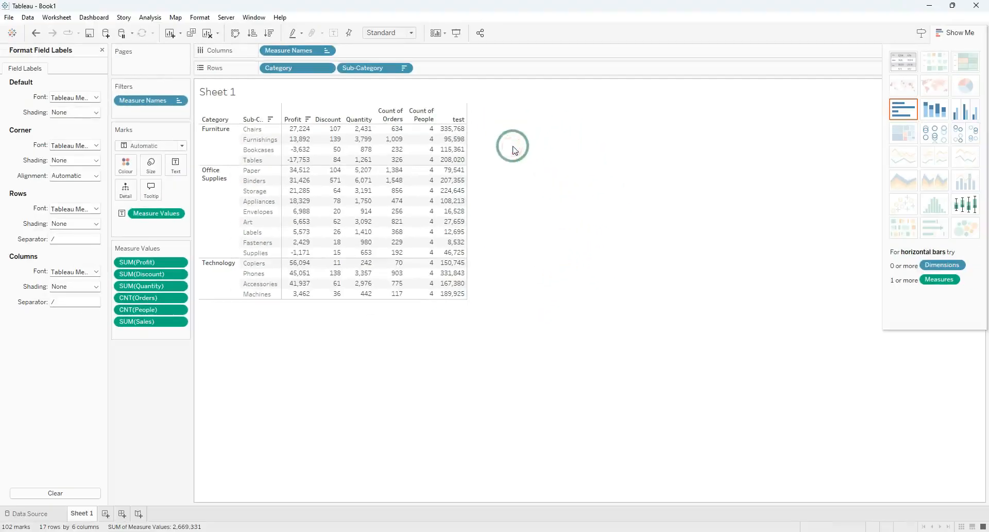
right_click(423, 107)
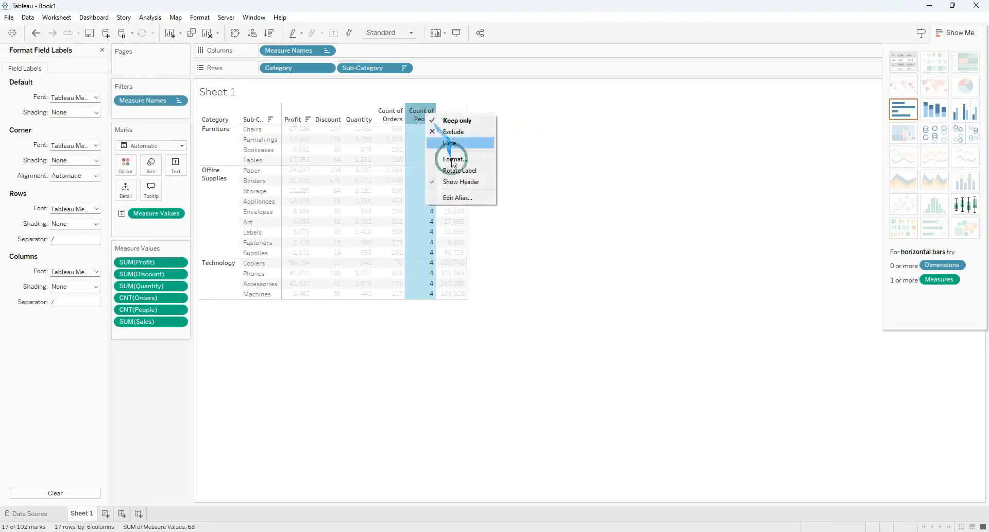
left_click(457, 198)
left_click(592, 243)
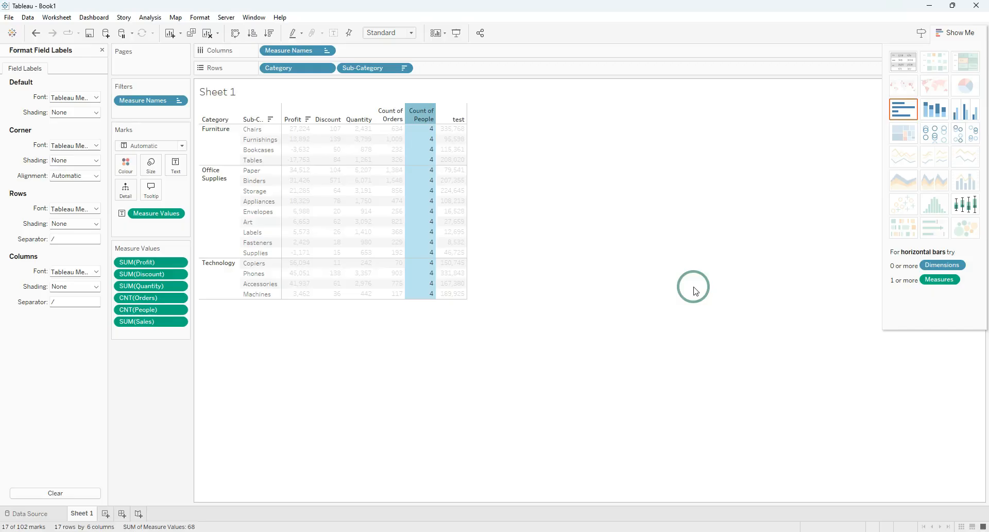
left_click(735, 164)
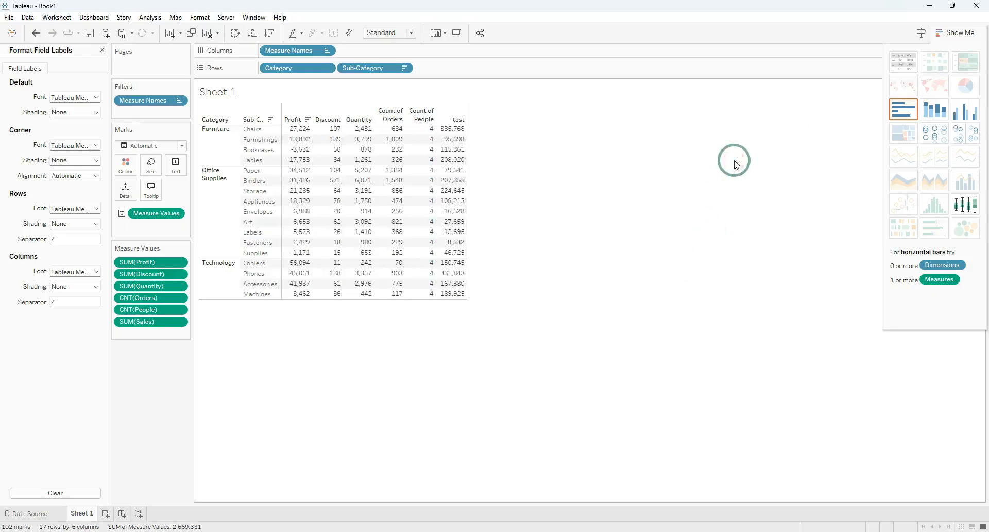
Create a new worksheet and chart Sales and Profit on Rows against Sub-Category on Columns.
left_click(106, 513)
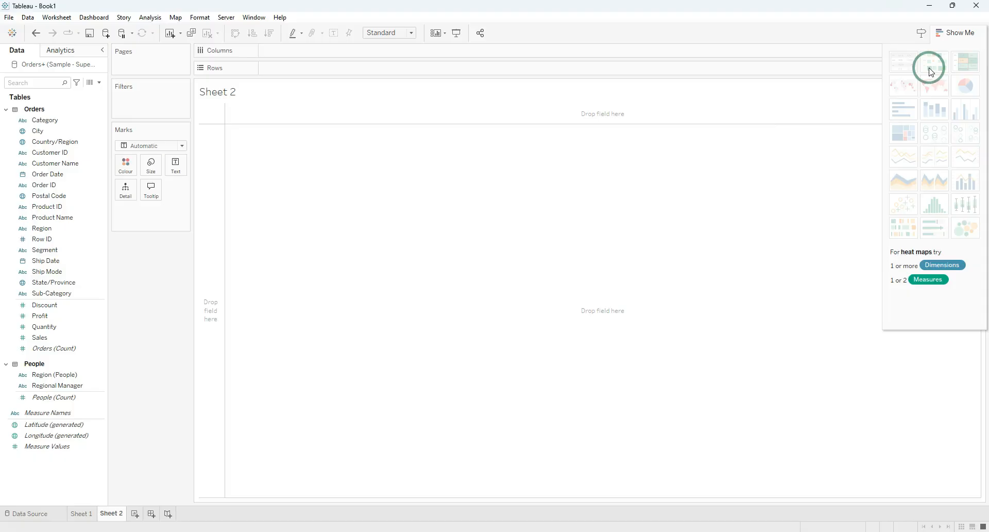
left_click(58, 295)
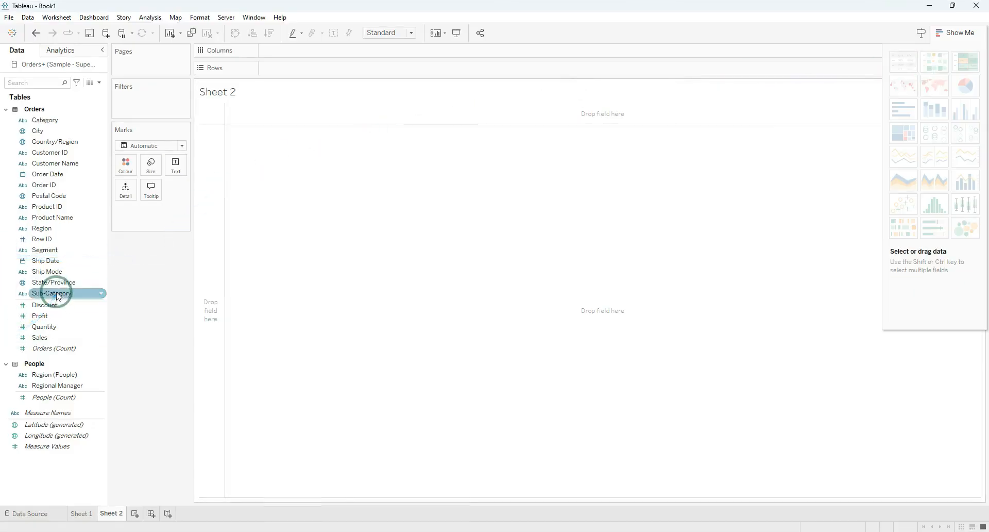
left_click_drag(58, 295, 296, 50)
left_click(81, 326)
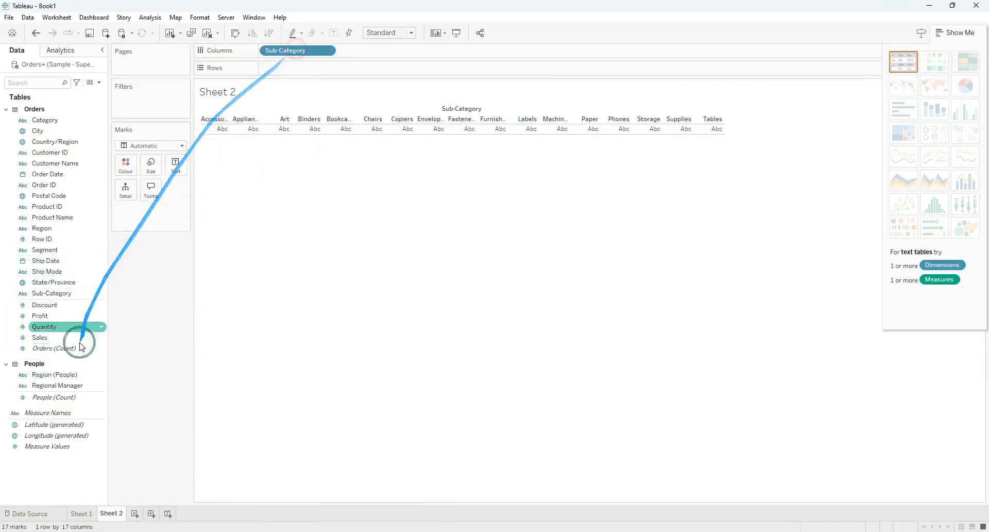
left_click(62, 337)
left_click_drag(57, 335, 281, 68)
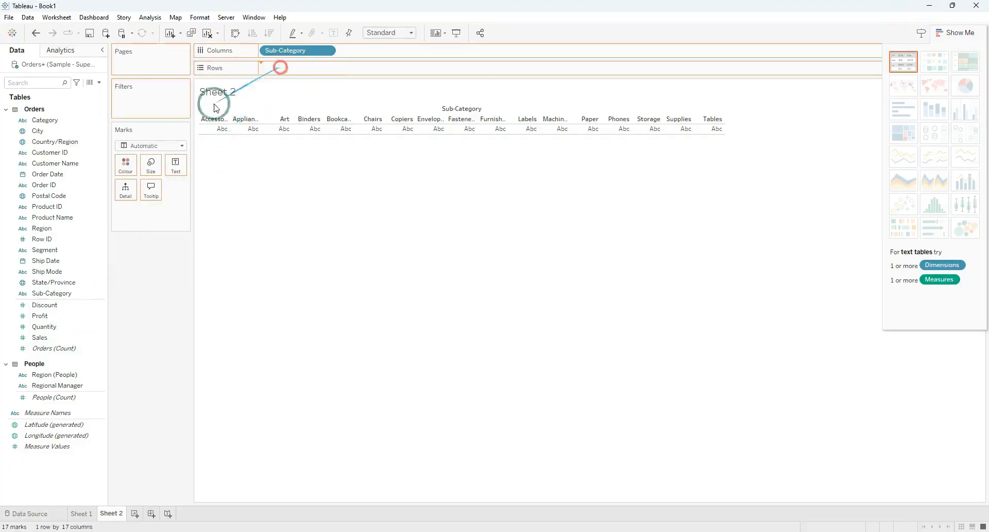
left_click(54, 317)
left_click_drag(54, 317, 369, 72)
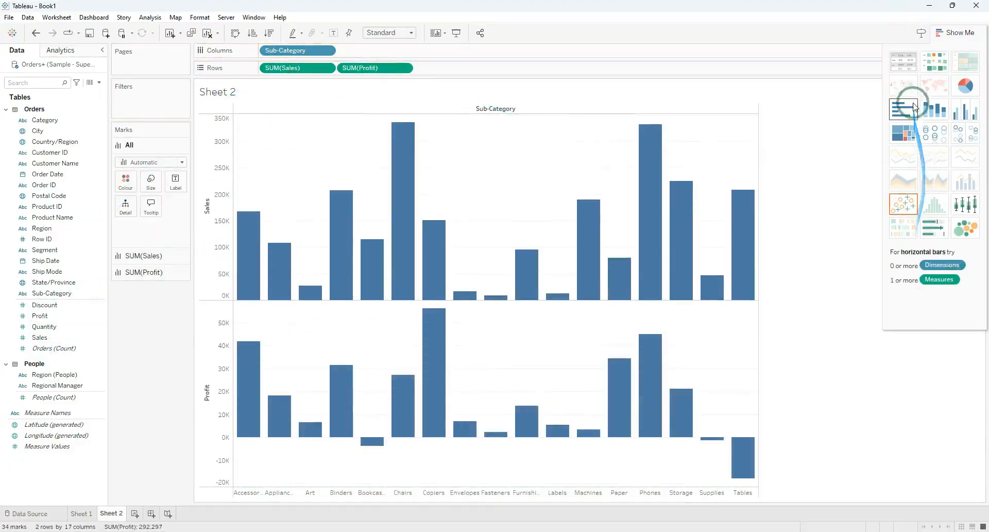
Convert the bar charts to a heat map and fit it to Entire View.
left_click(934, 61)
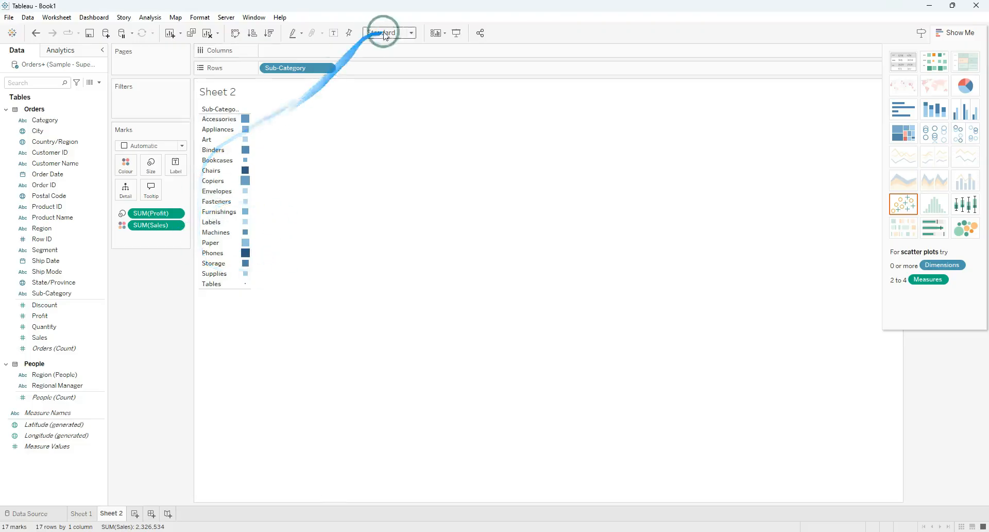
left_click(411, 33)
left_click(401, 69)
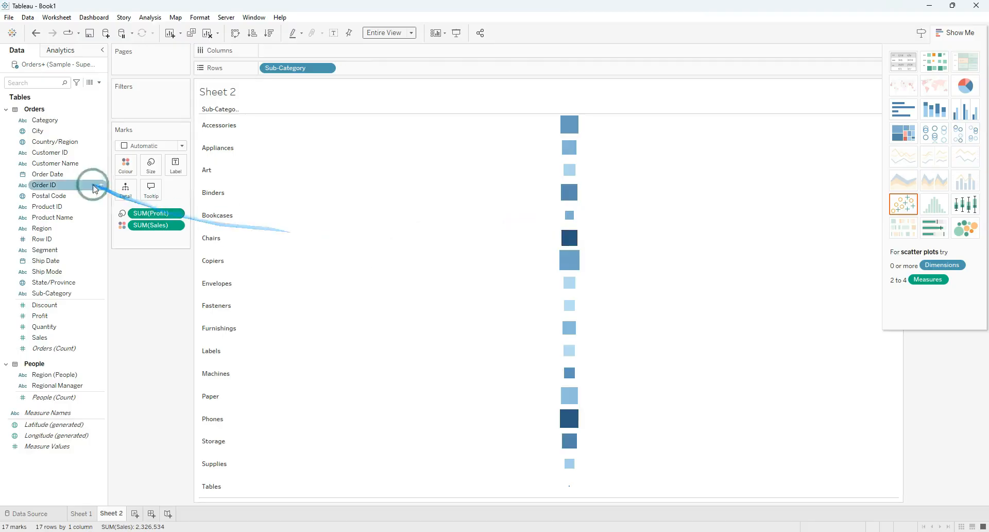
Colour the heat map's Sales values with the Red-Green Diverging palette using the full colour range.
left_click(126, 165)
left_click(161, 198)
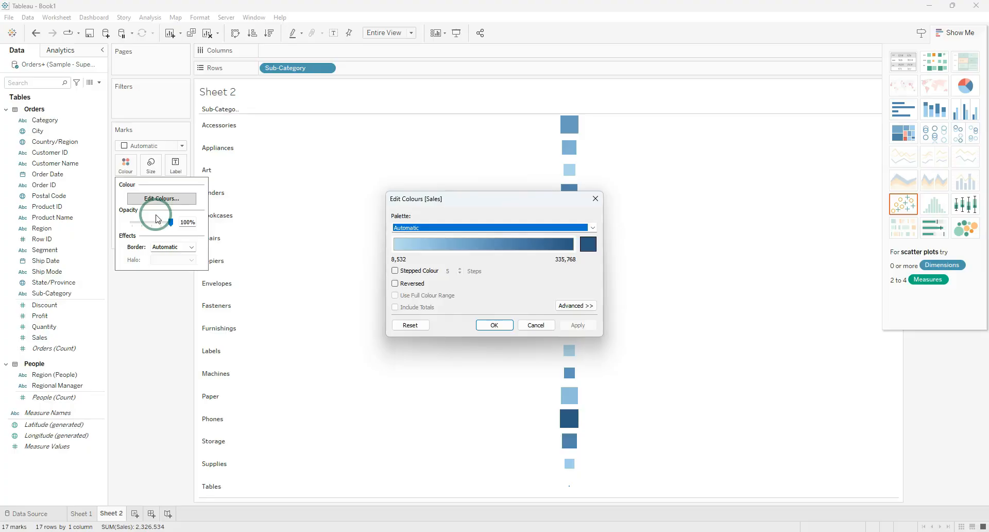
left_click(593, 228)
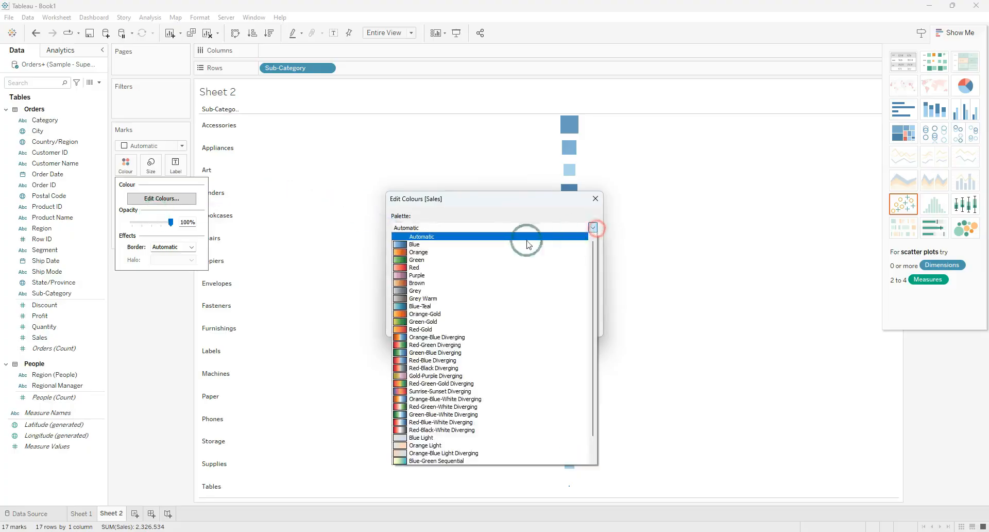
left_click(467, 353)
left_click(593, 227)
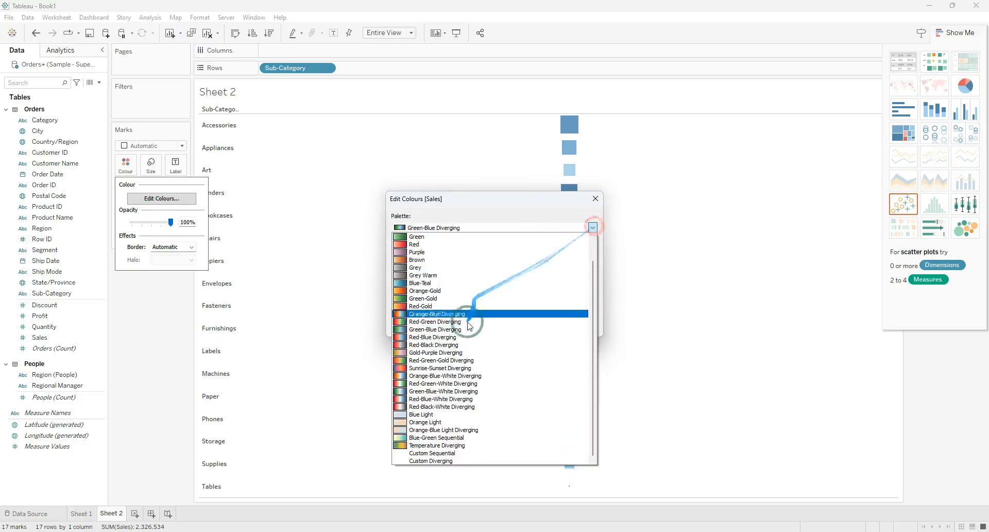
left_click(453, 322)
left_click(395, 295)
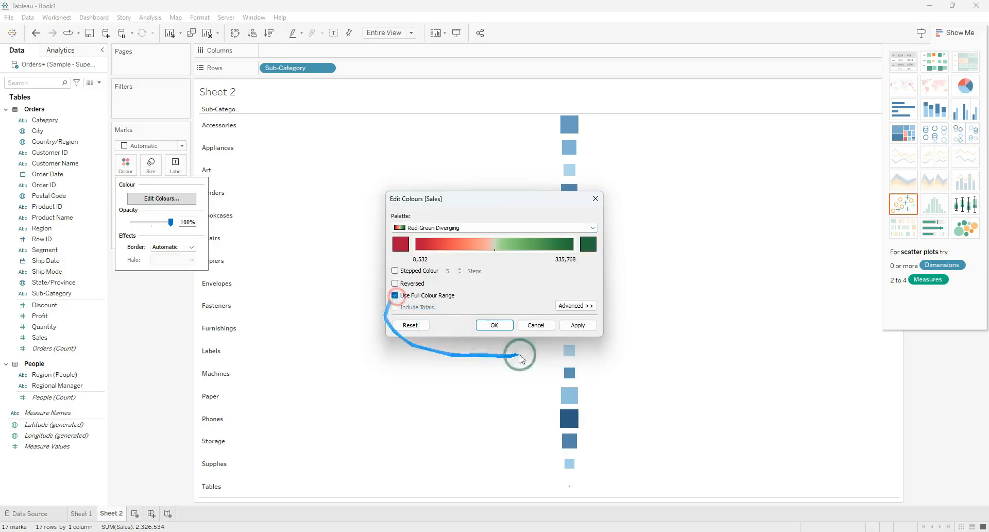
left_click(577, 325)
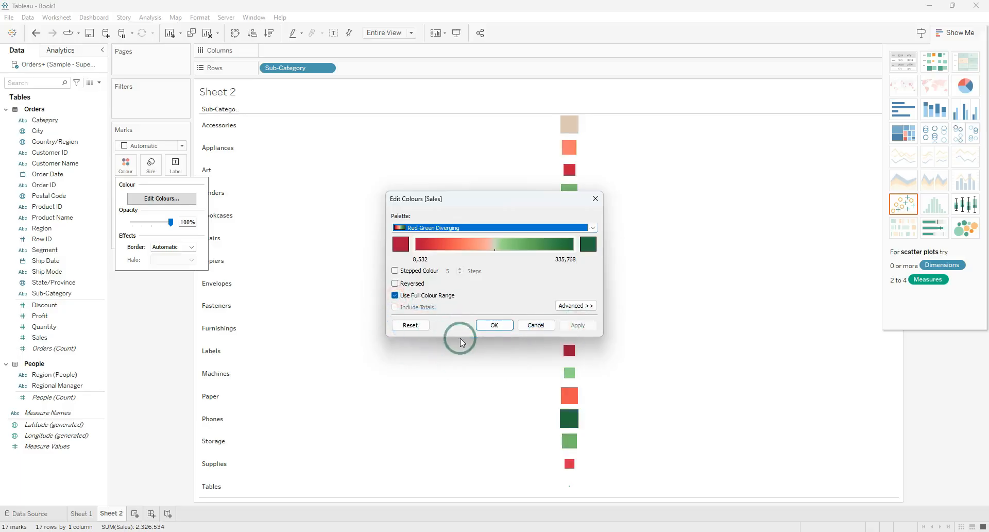
left_click(494, 325)
Hide the chart type suggestions and place the Sales colour legend and Profit size legend beneath the Marks card.
mouse_move(566, 159)
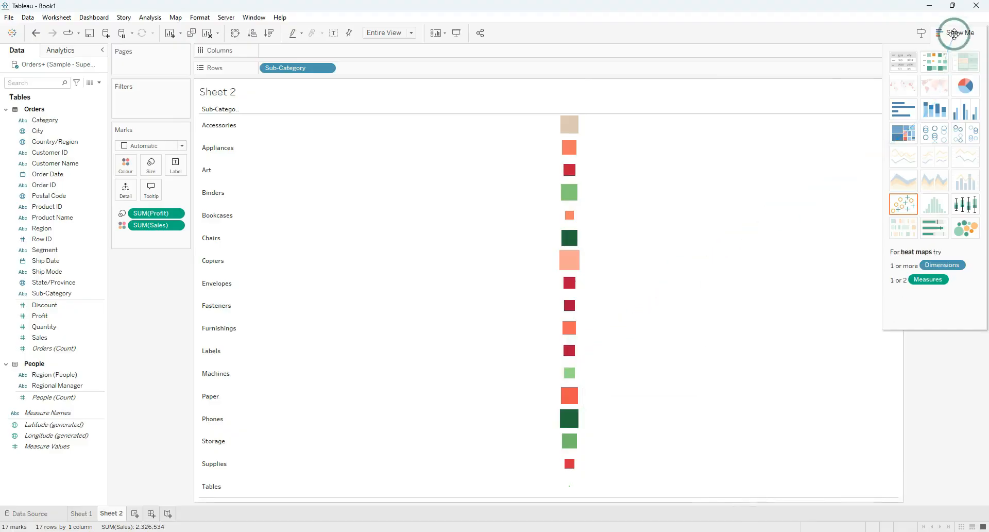
left_click(954, 34)
left_click_drag(942, 88, 169, 263)
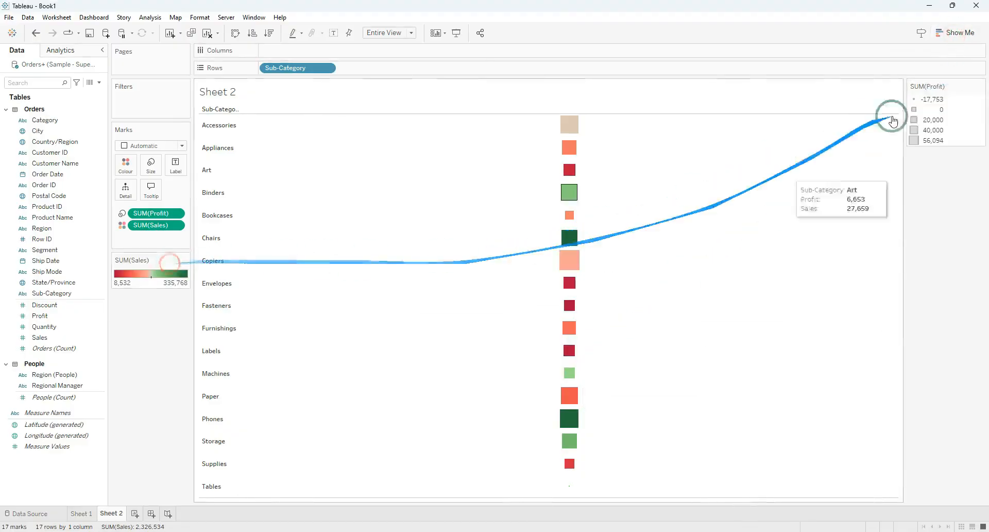
left_click_drag(936, 84, 143, 332)
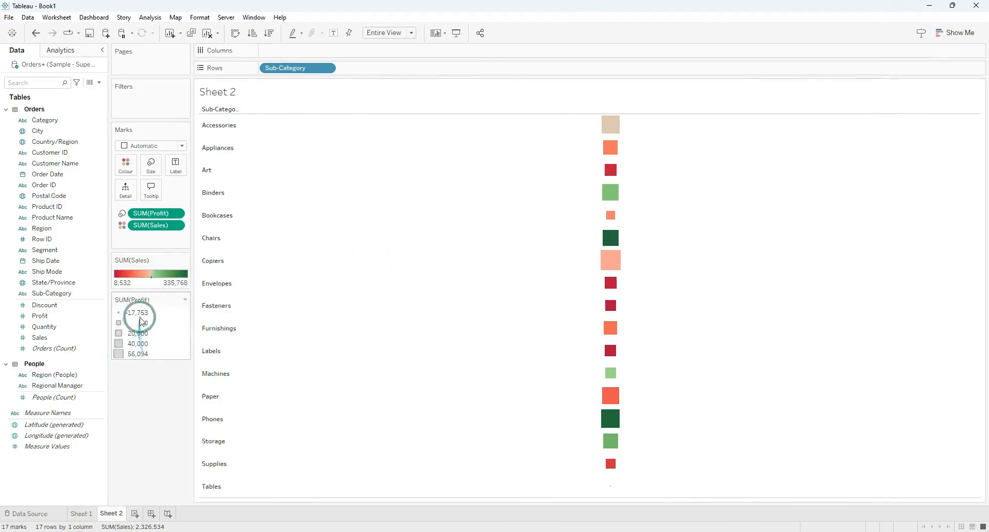
left_click(104, 316)
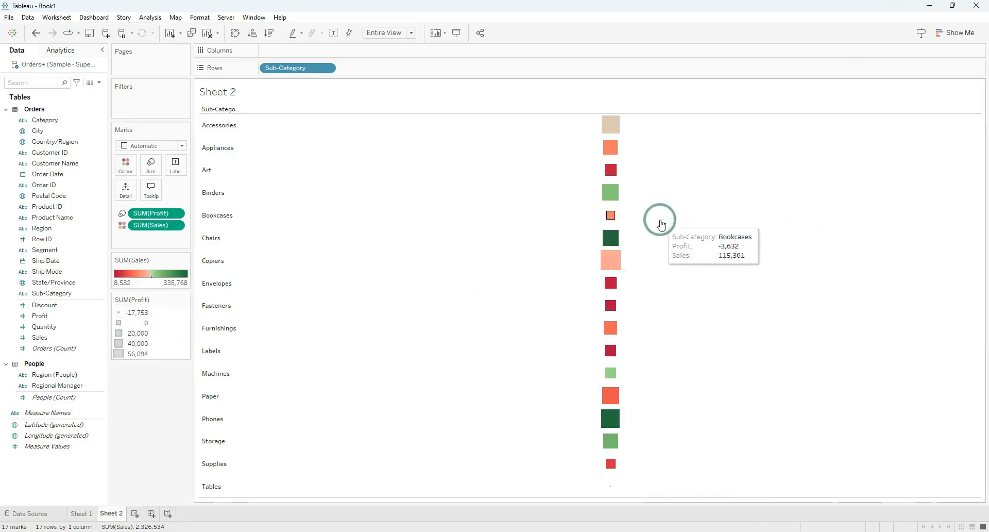
Replace Sales with Profit as the measure that colours the heat map marks.
mouse_move(613, 488)
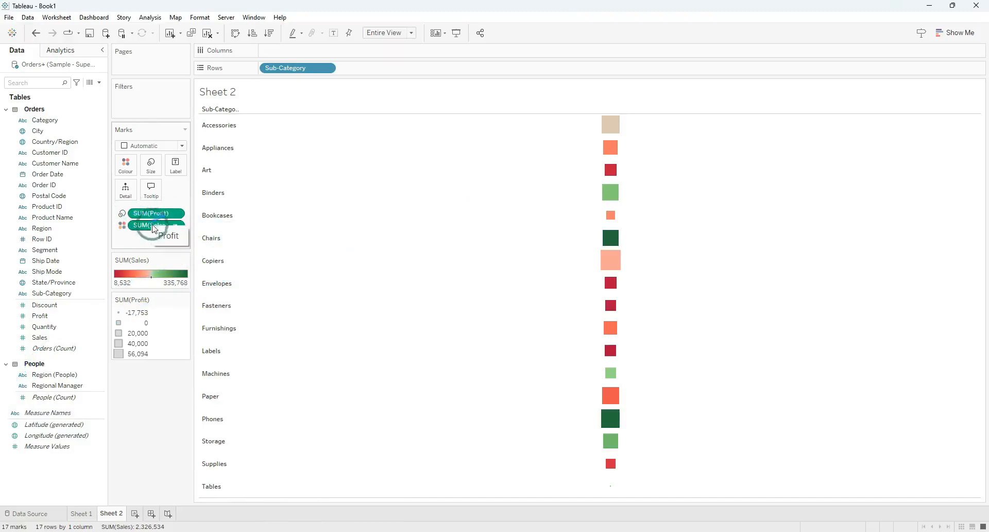
mouse_move(150, 212)
left_mouse_down()
mouse_move(149, 168)
mouse_move(149, 213)
left_mouse_up()
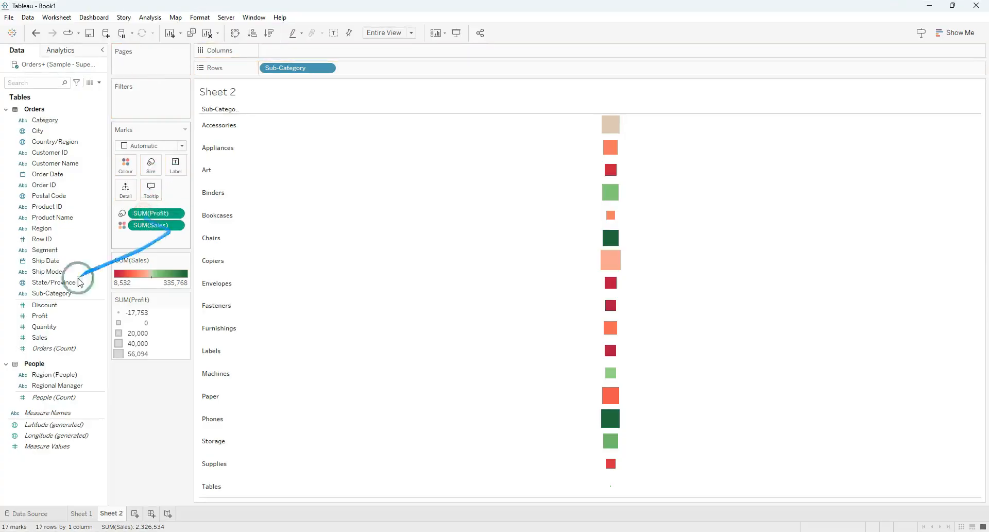
left_click_drag(79, 282, 125, 165)
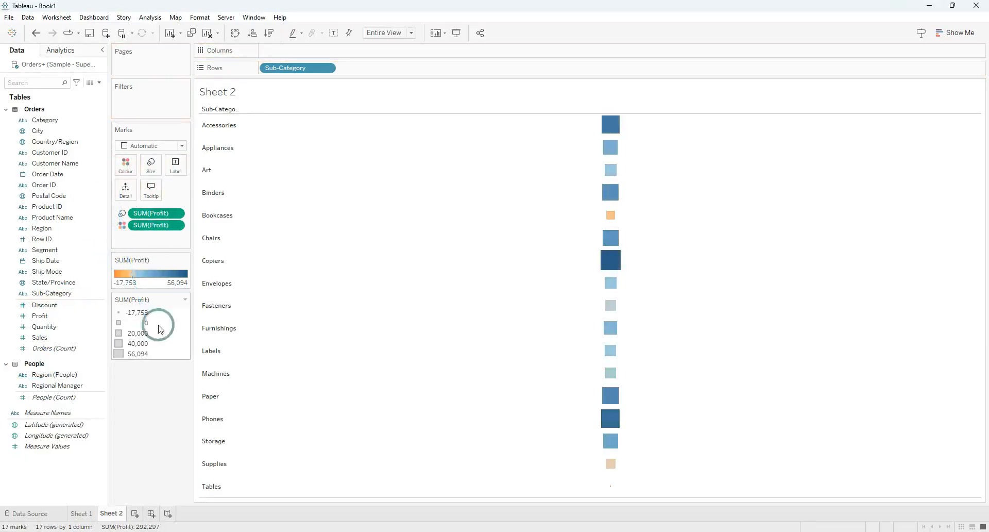
Choose the Red-Green Diverging palette with the full colour range for the Profit colours.
left_click(126, 165)
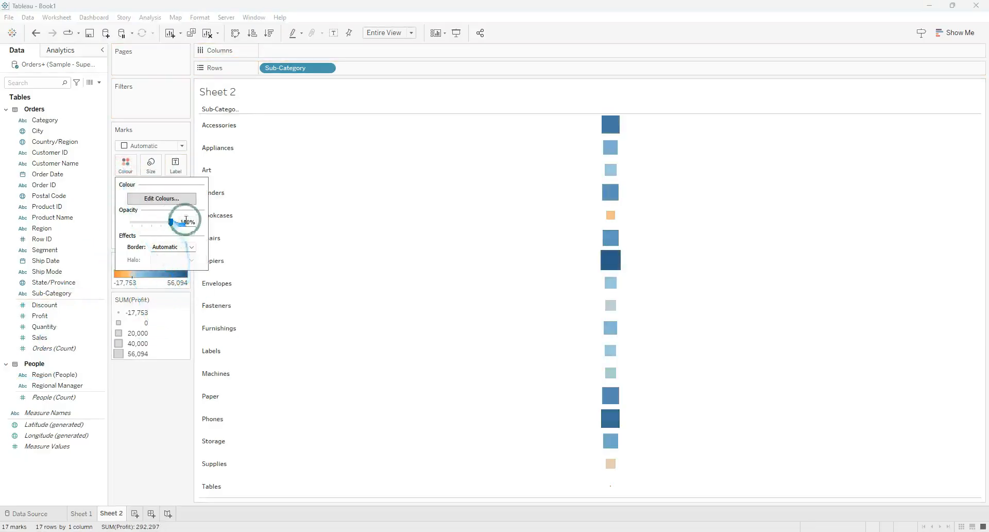
left_click(175, 198)
left_click(592, 227)
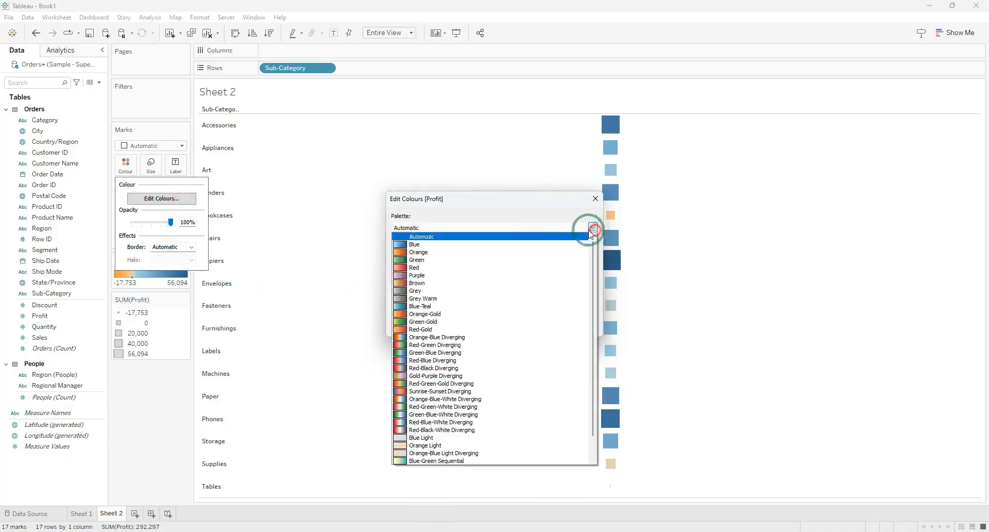
left_click(451, 346)
left_click(395, 296)
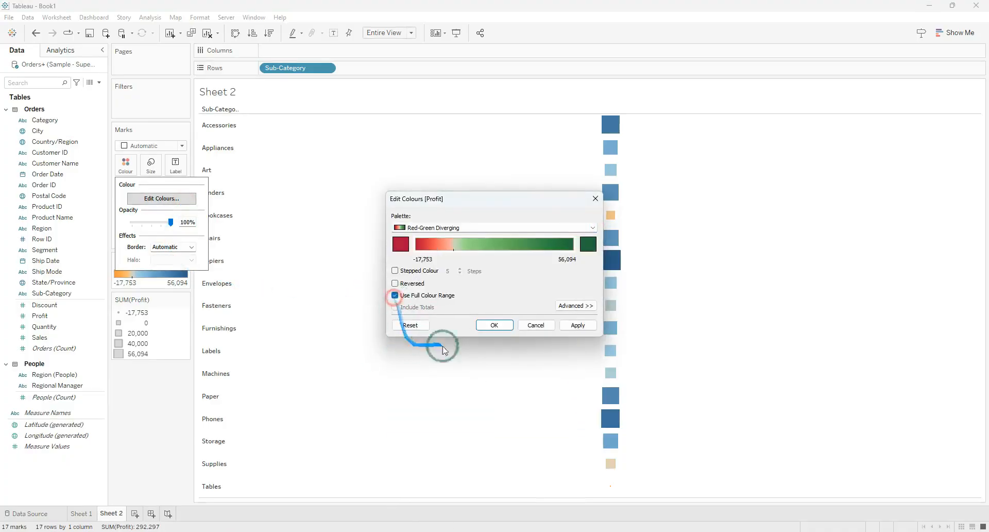
left_click(480, 329)
Change the low-end colour of the Profit palette to pure red (#ff0000) and apply the palette to the heat map.
left_click(400, 244)
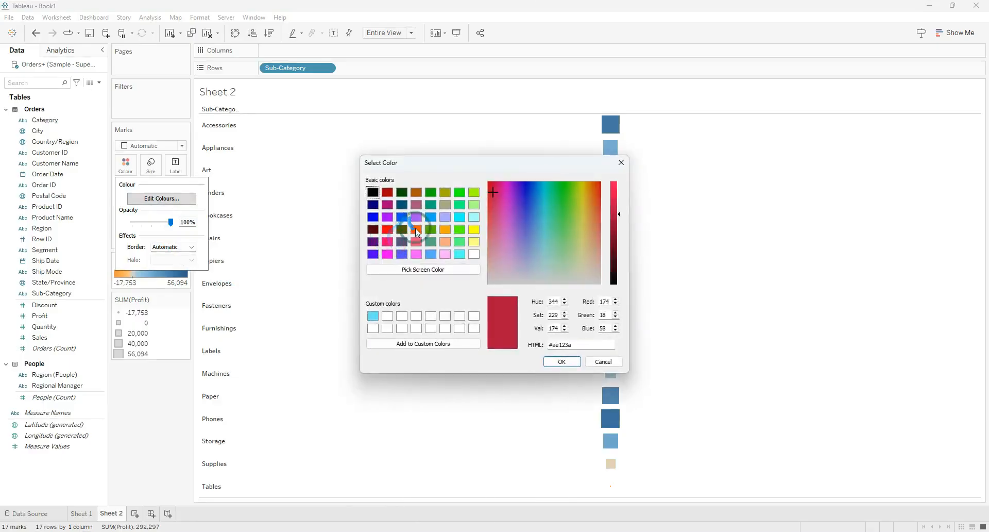
left_click(416, 229)
left_click(388, 229)
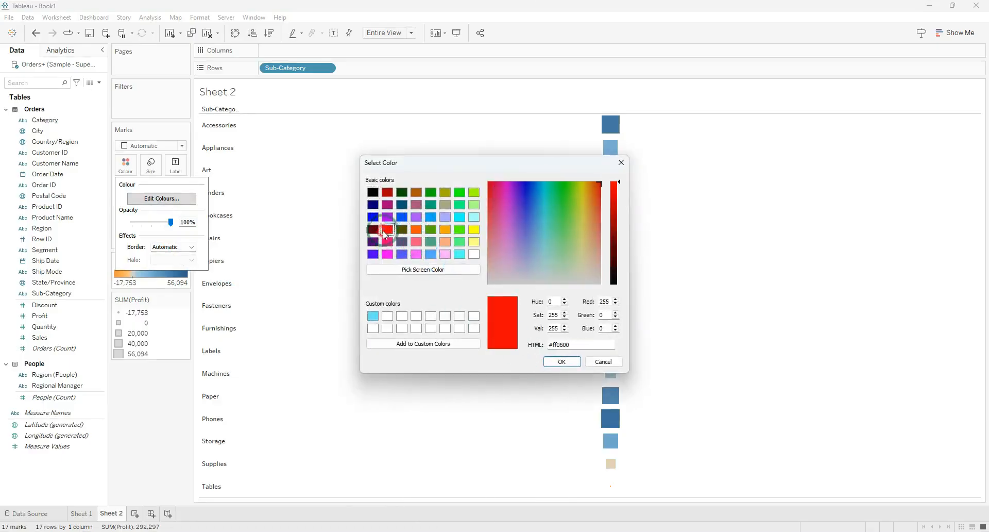
left_click(576, 364)
left_click(576, 325)
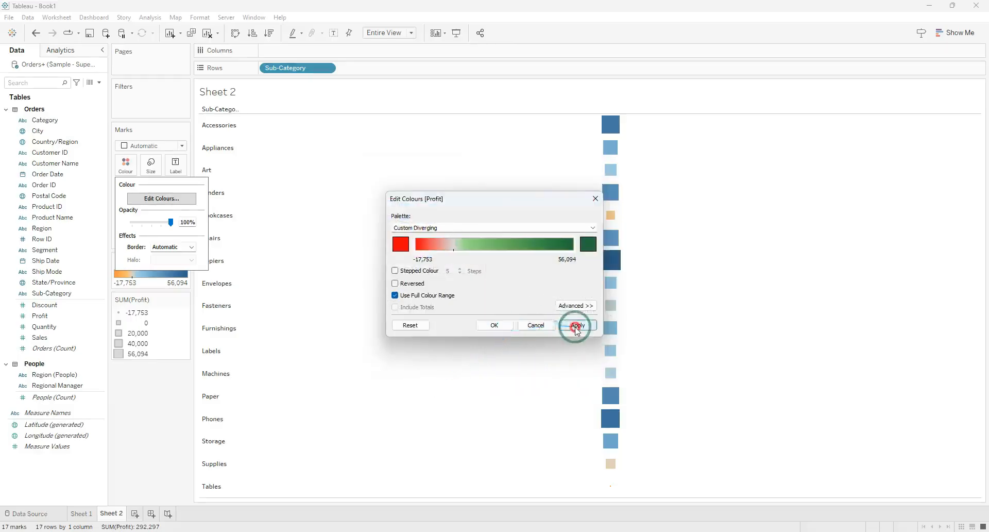
left_click(493, 325)
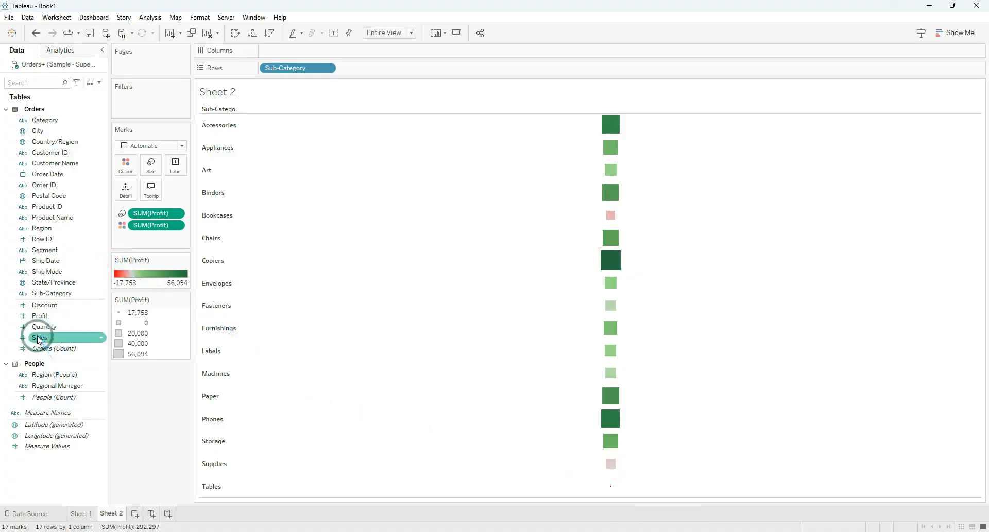
Size the heat map marks by Sales and add Category ahead of Sub-Category on Rows.
left_click_drag(40, 337, 150, 163)
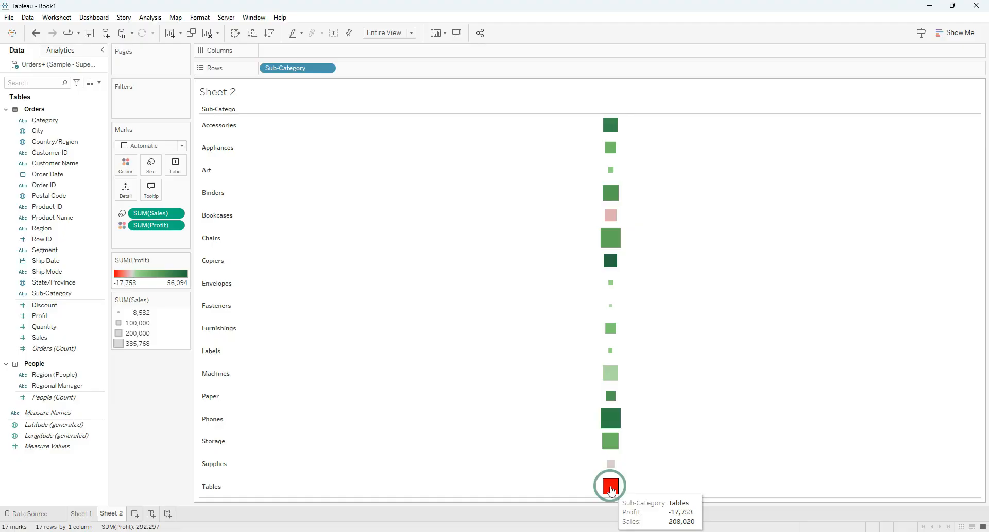
left_click(29, 163)
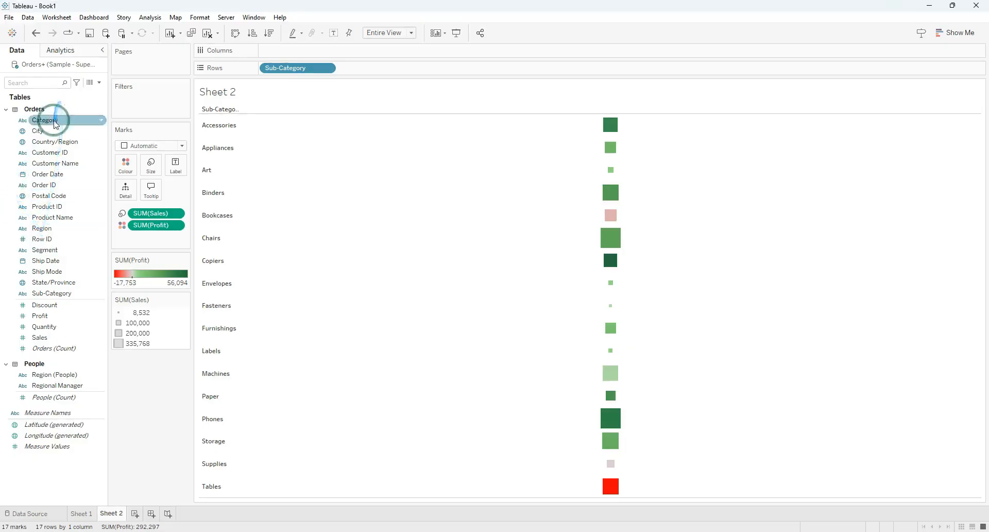
left_click_drag(51, 120, 266, 70)
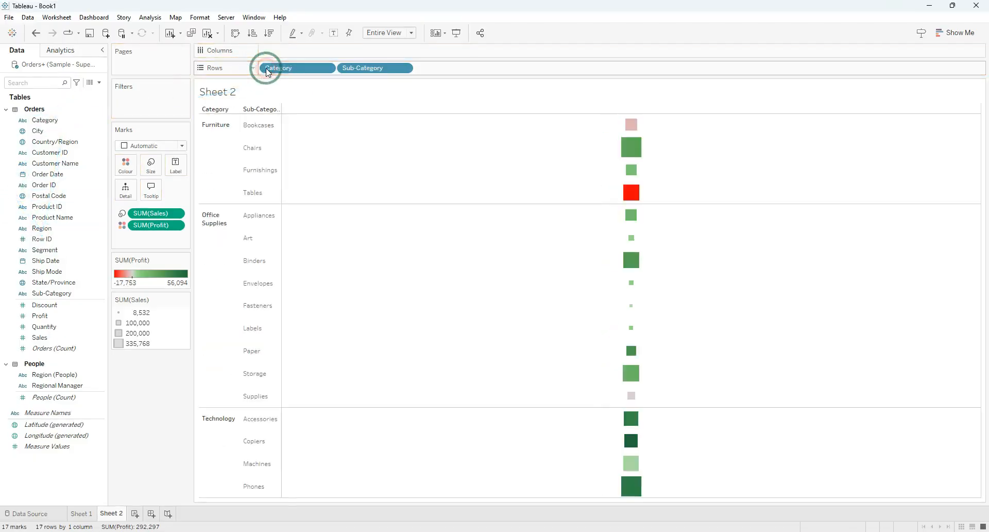